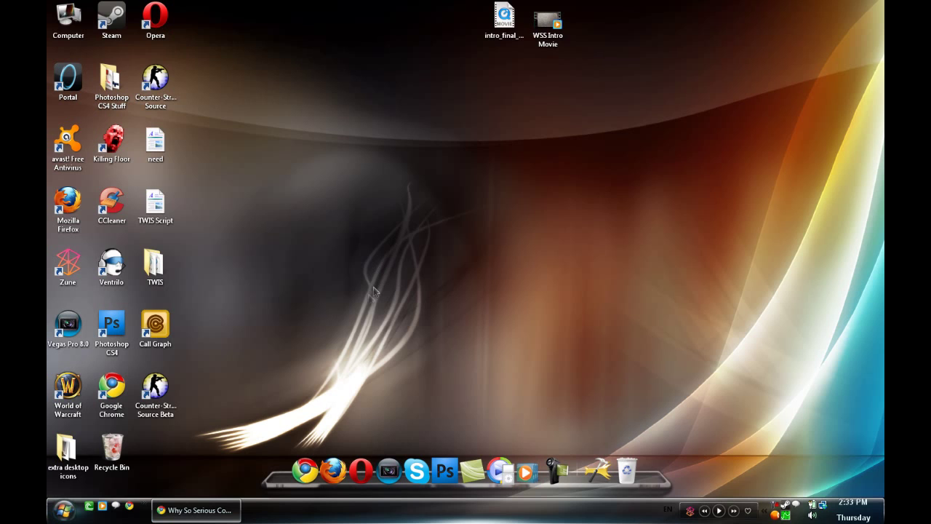
# Launch Windows Movie Maker from the Start menu and minimize it
pyautogui.click(64, 510)
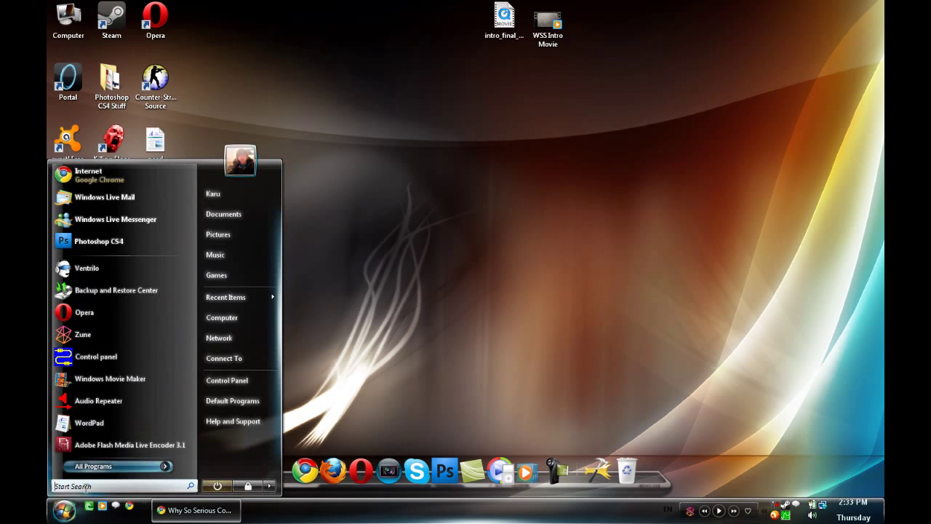
pyautogui.click(106, 384)
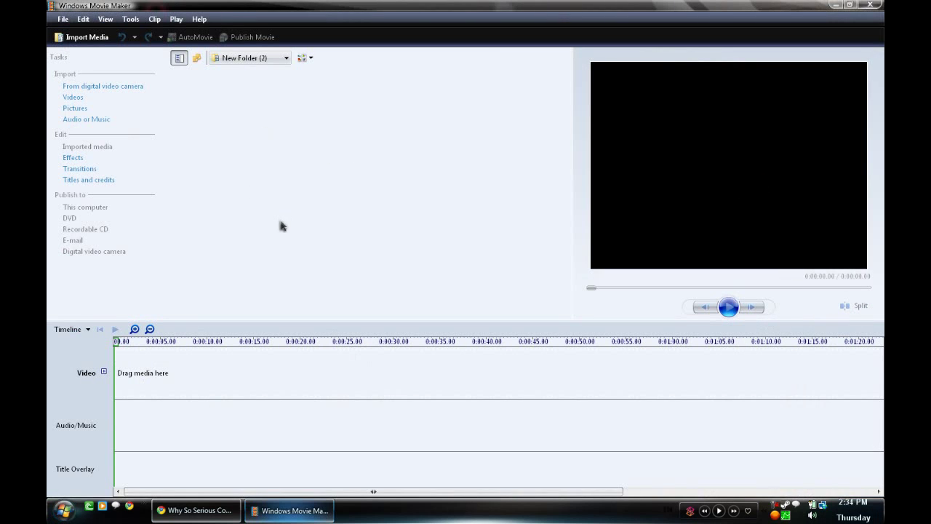
pyautogui.click(288, 509)
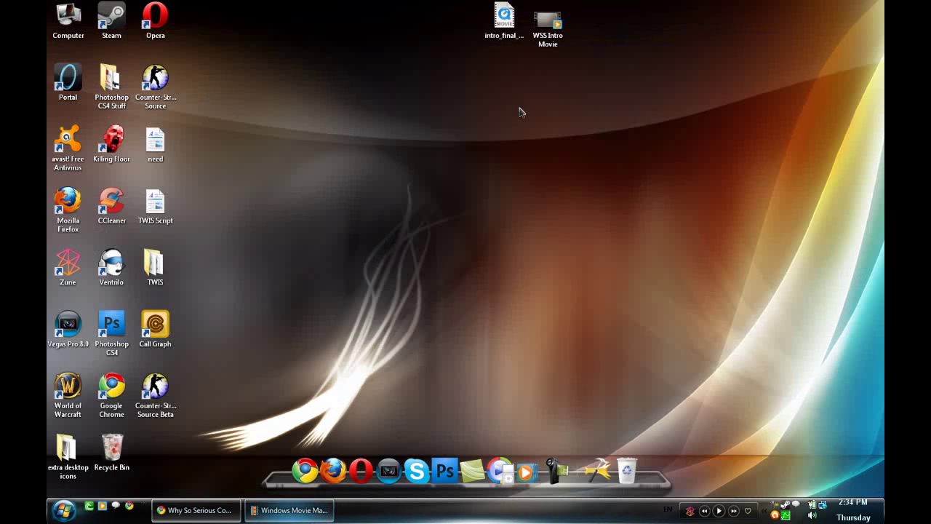
# Rearrange the desktop icons so WSS Intro Movie sits beside the intro file at the top
pyautogui.moveTo(507, 15)
pyautogui.mouseDown()
pyautogui.moveTo(418, 106)
pyautogui.moveTo(459, 33)
pyautogui.mouseUp()
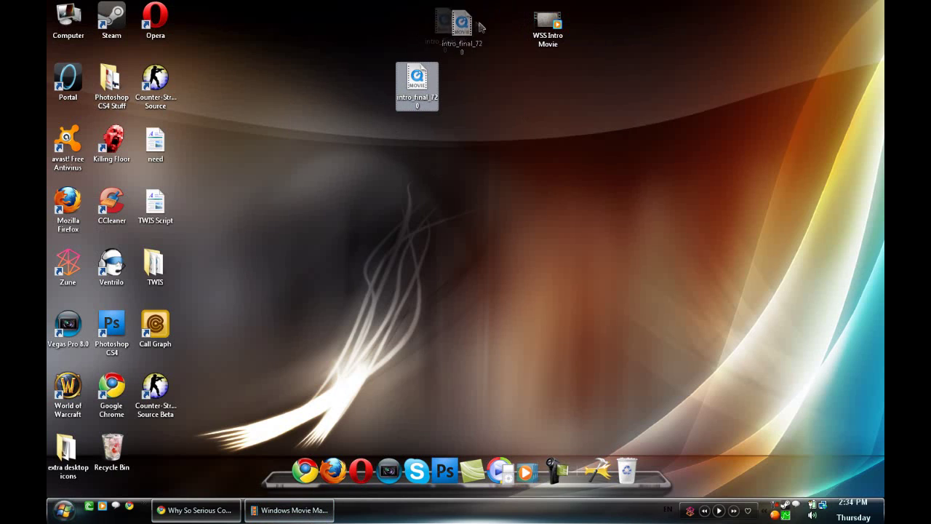
pyautogui.click(367, 31)
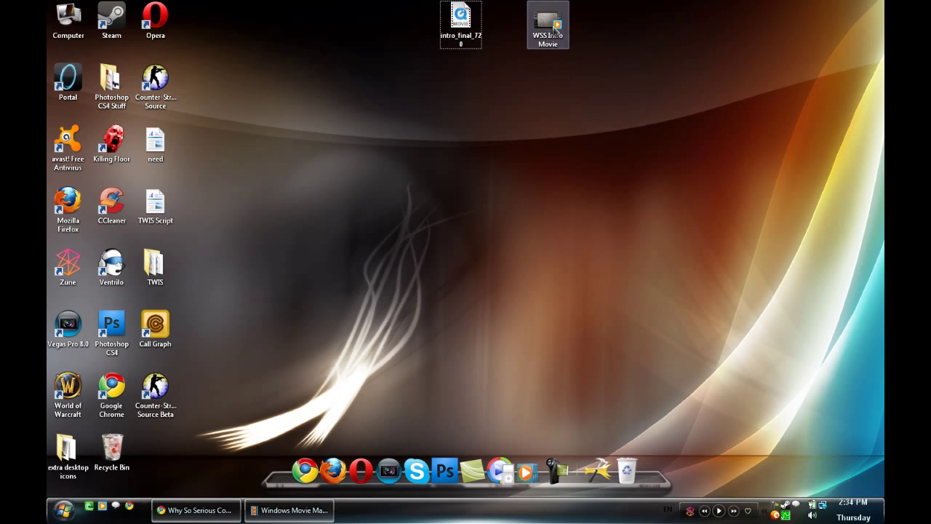
pyautogui.moveTo(554, 32); pyautogui.dragTo(487, 163)
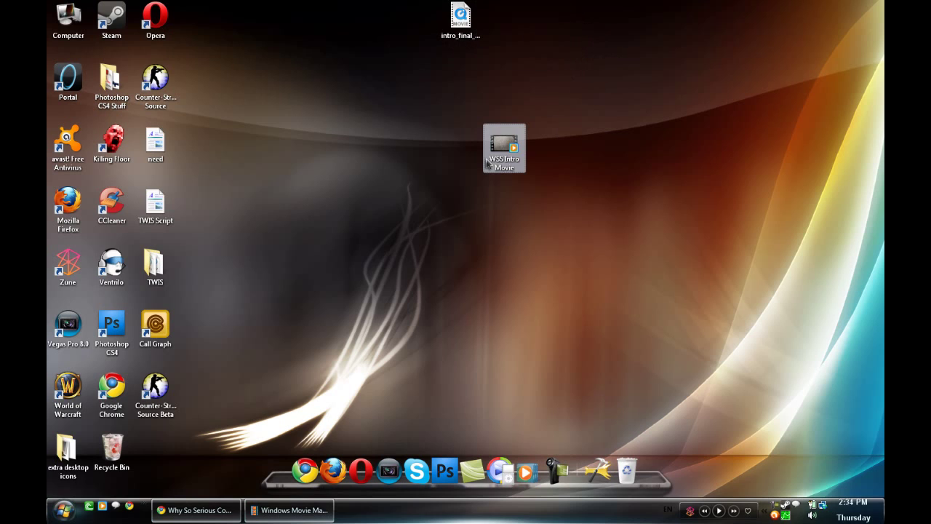
pyautogui.moveTo(512, 53); pyautogui.dragTo(512, 22)
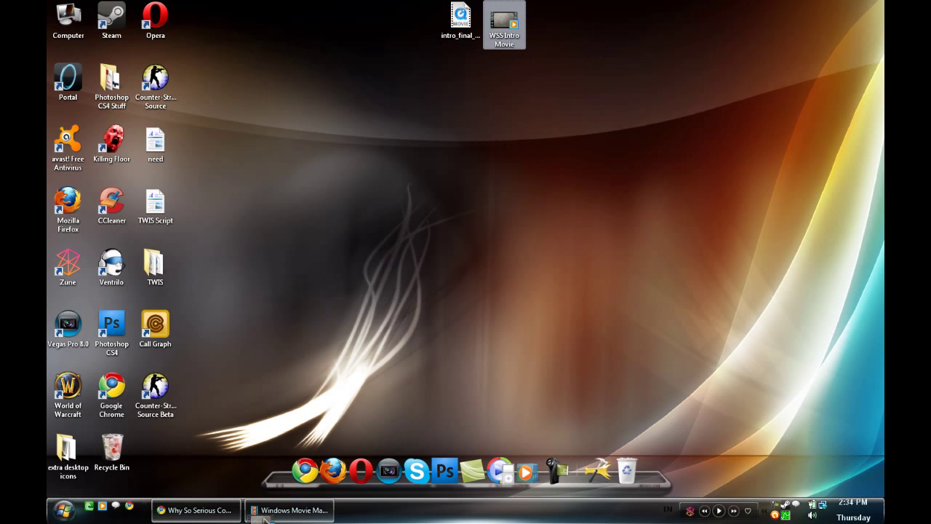
# Drag WSS Intro Movie into Movie Maker as the first clip on the Video track
pyautogui.moveTo(572, 95)
pyautogui.mouseDown()
pyautogui.moveTo(265, 518)
pyautogui.moveTo(218, 393)
pyautogui.moveTo(151, 372)
pyautogui.mouseUp()
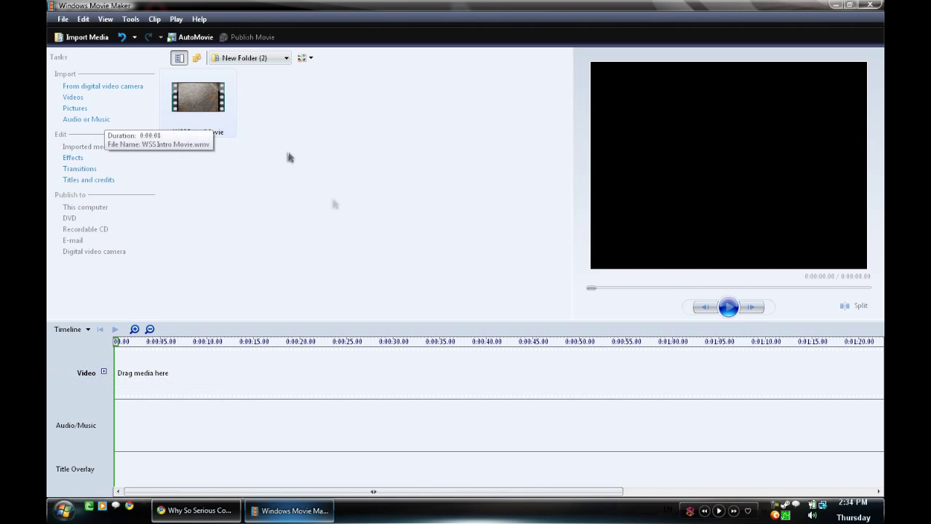
pyautogui.moveTo(184, 91)
pyautogui.mouseDown()
pyautogui.moveTo(241, 241)
pyautogui.moveTo(169, 360)
pyautogui.moveTo(188, 353)
pyautogui.mouseUp()
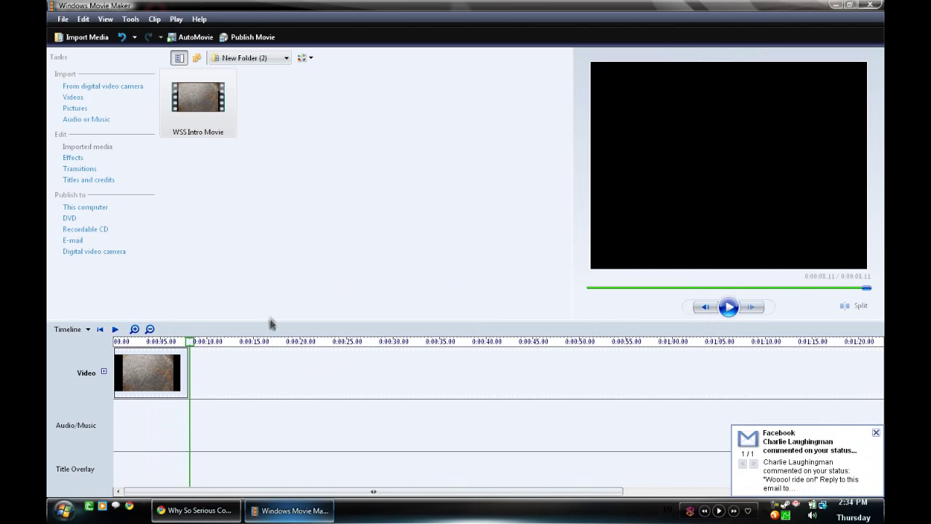
# Browse to the user's Videos > NHL 10 folder in Windows Explorer
pyautogui.click(61, 511)
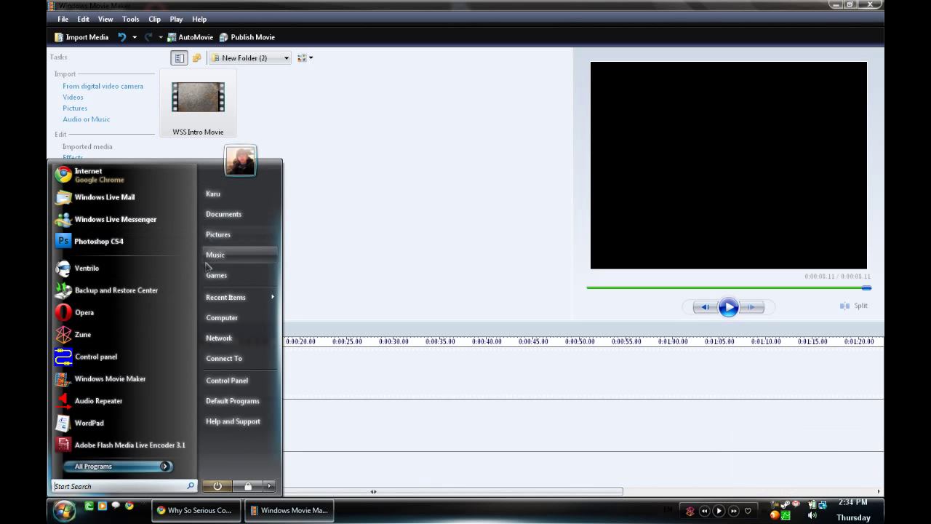
pyautogui.click(213, 193)
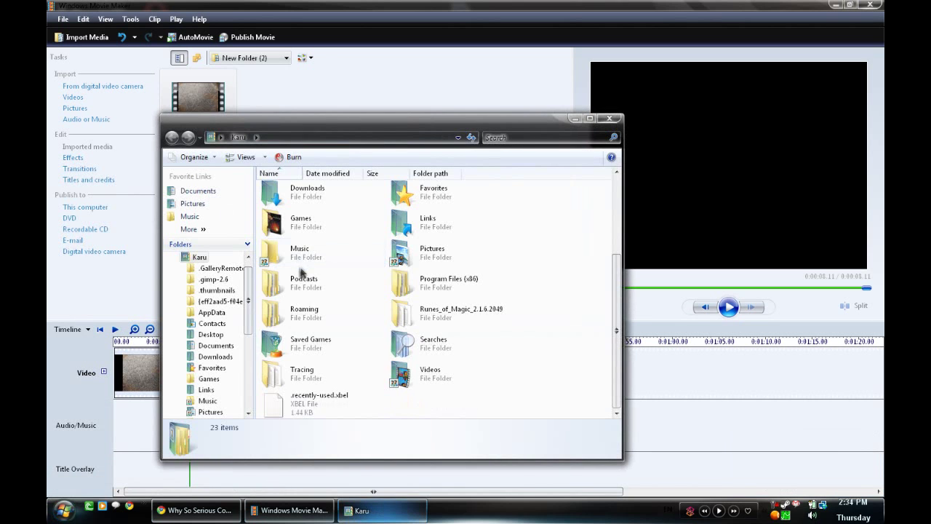
pyautogui.doubleClick(400, 367)
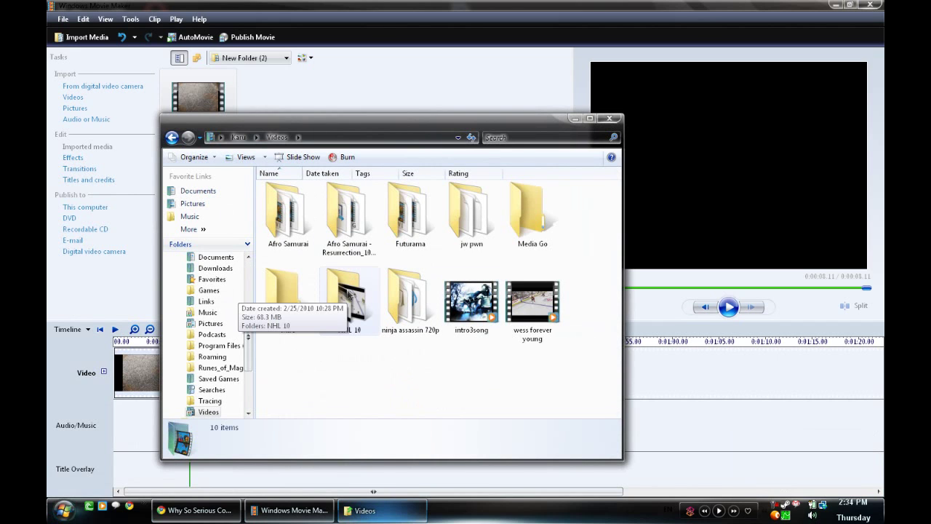
pyautogui.doubleClick(348, 298)
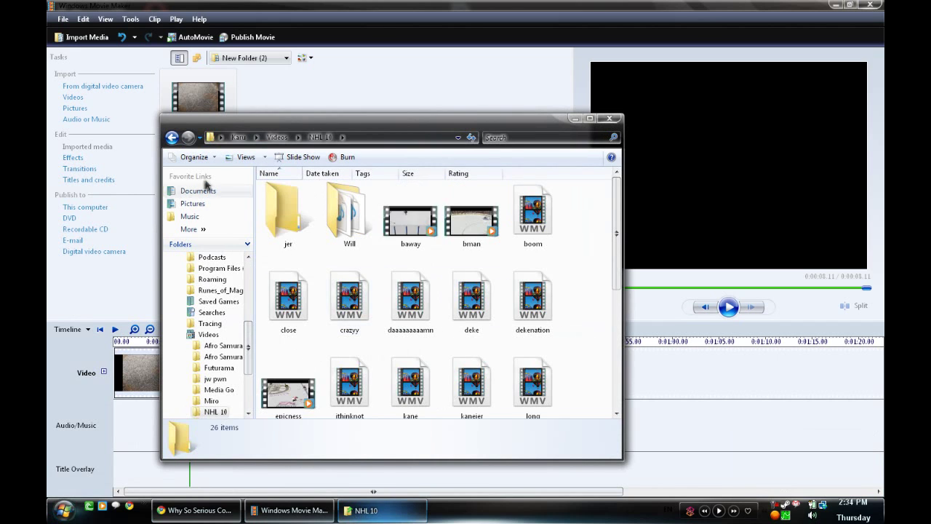
pyautogui.click(170, 138)
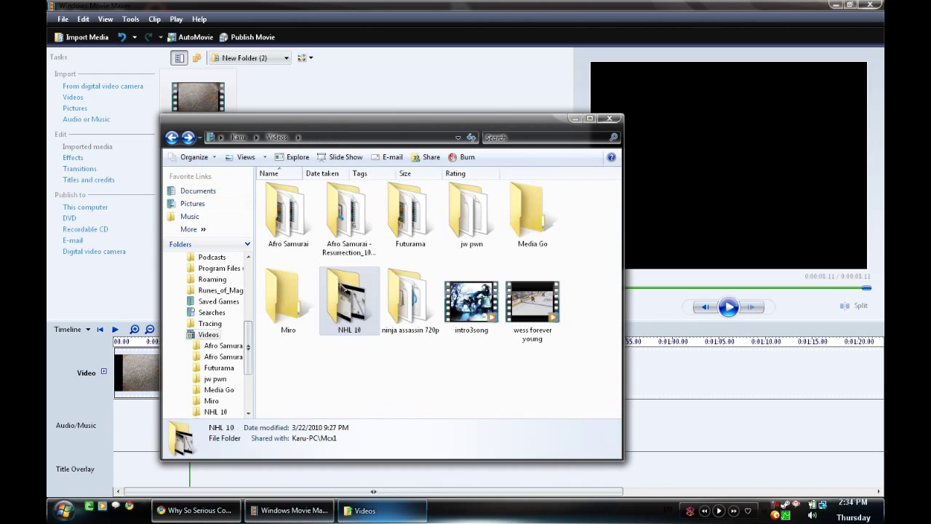
pyautogui.doubleClick(342, 292)
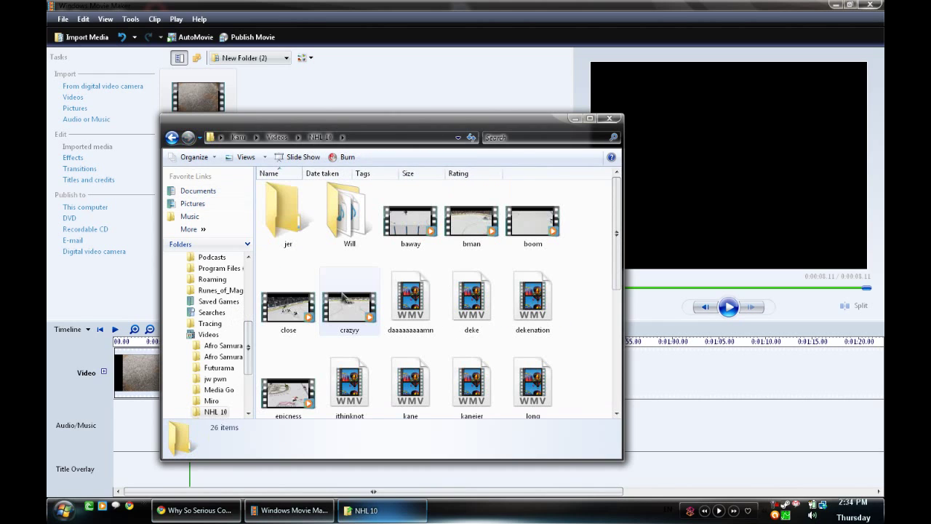
# Select the baway, bman and boom clips and drag them into the Movie Maker collection
pyautogui.scroll(-2, 371, 317)
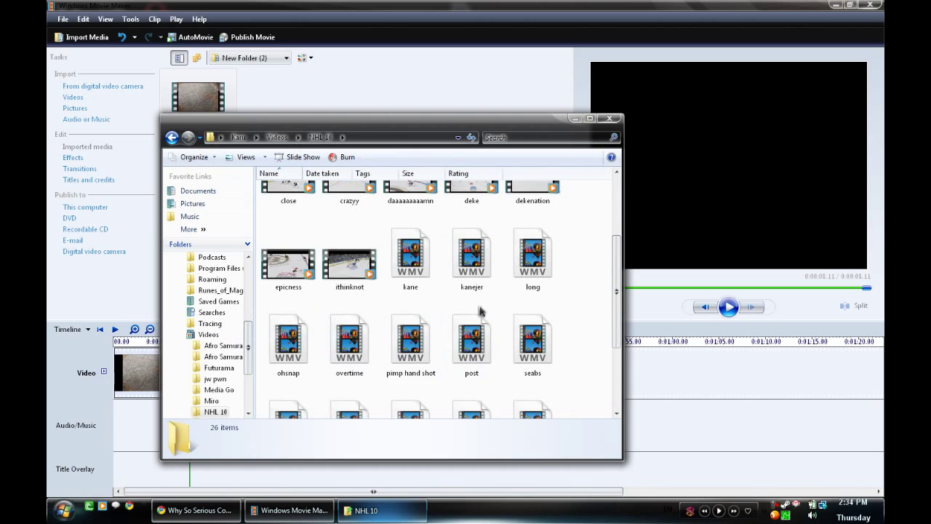
pyautogui.scroll(3, 479, 312)
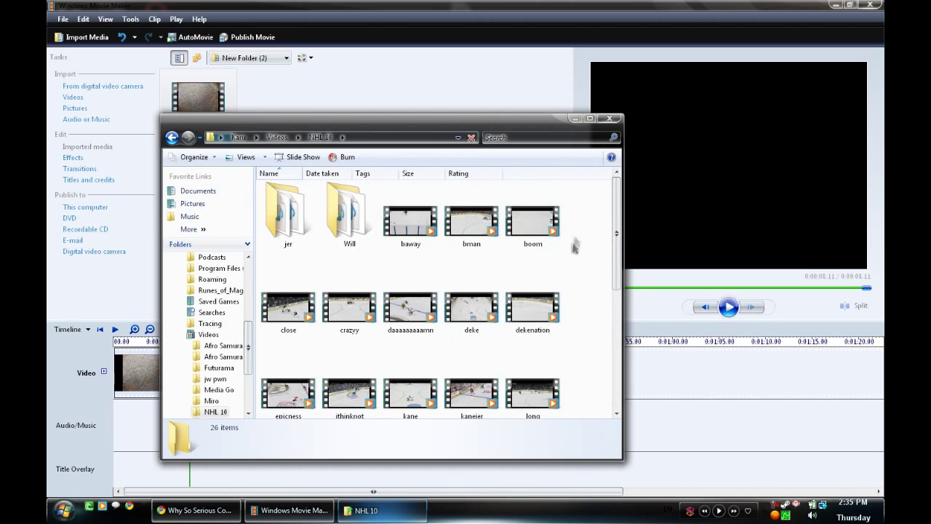
pyautogui.moveTo(574, 240)
pyautogui.mouseDown()
pyautogui.moveTo(404, 214)
pyautogui.moveTo(362, 509)
pyautogui.mouseUp()
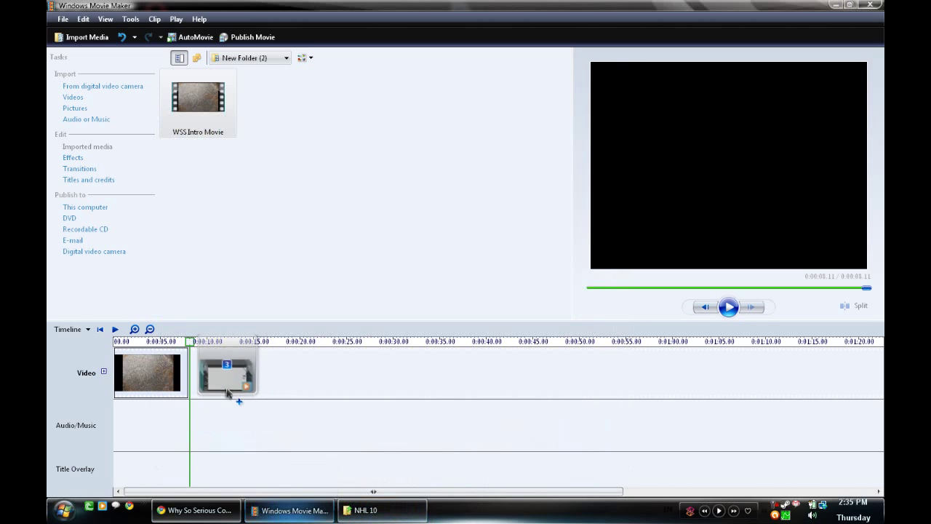
pyautogui.moveTo(361, 509); pyautogui.dragTo(235, 395)
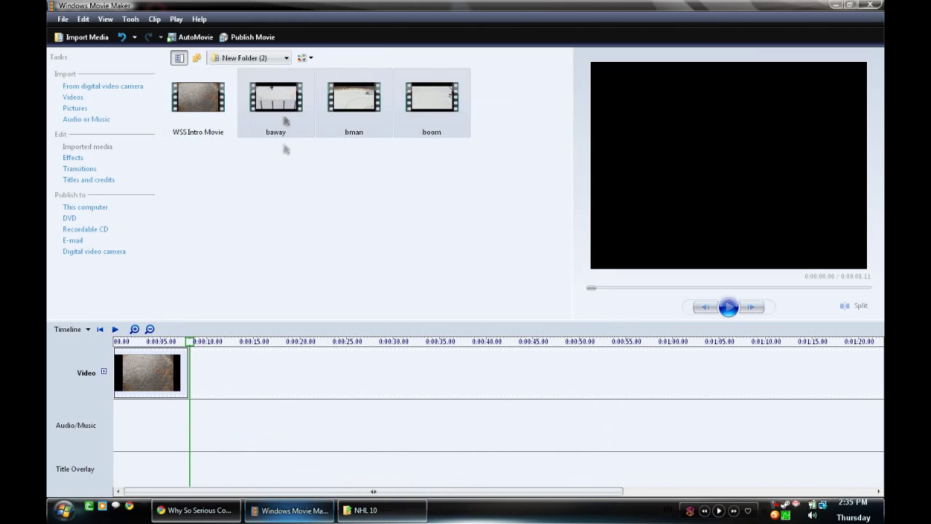
# Place baway, bman and boom on the Video track right after WSS Intro Movie
pyautogui.moveTo(285, 121); pyautogui.dragTo(324, 384)
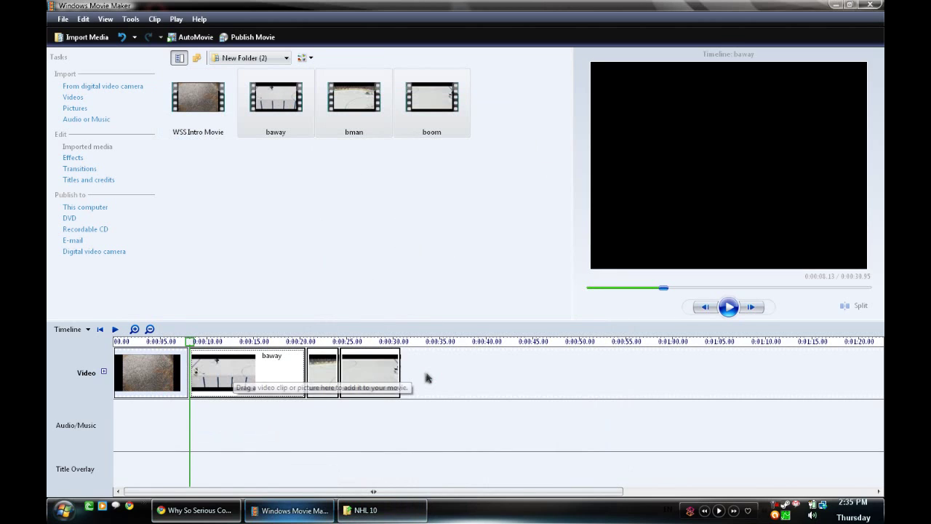
pyautogui.click(163, 381)
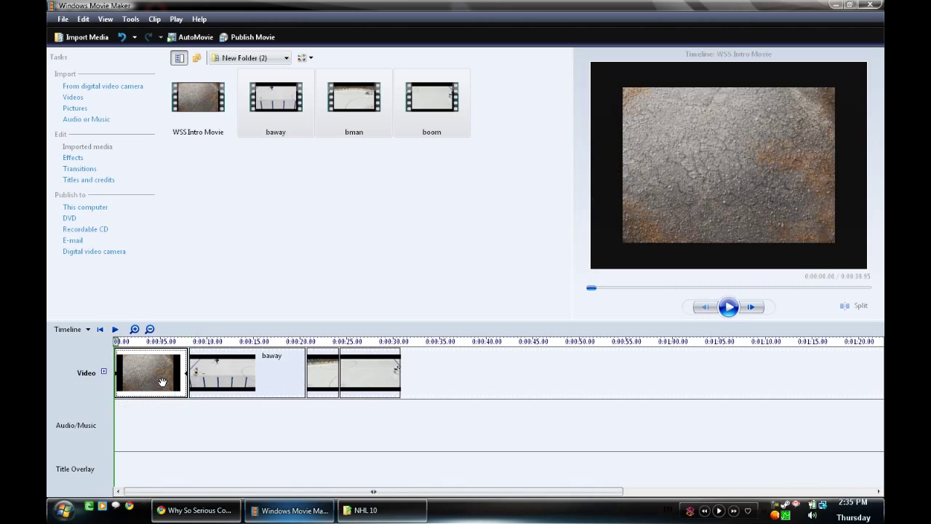
# Show the transitions collection and preview the Bars, Horizontal sample
pyautogui.click(87, 171)
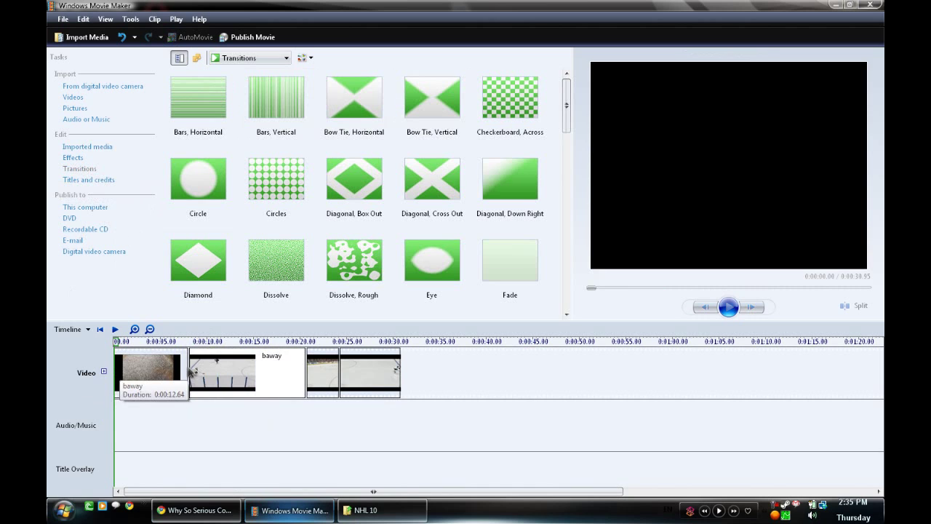
pyautogui.click(149, 372)
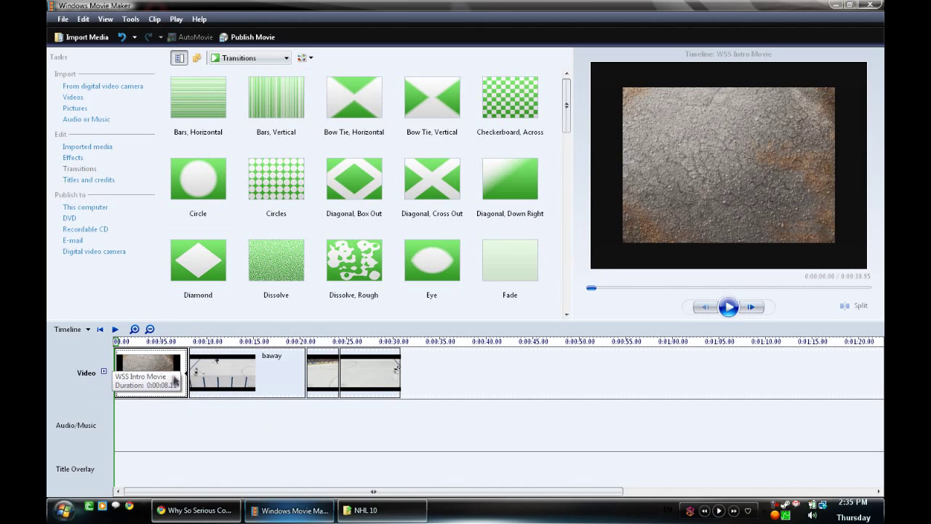
pyautogui.click(203, 368)
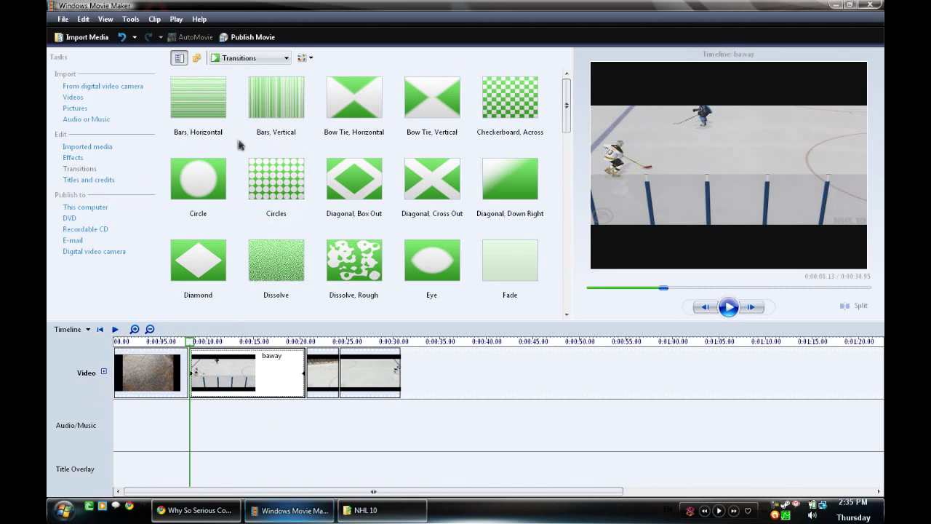
pyautogui.click(199, 95)
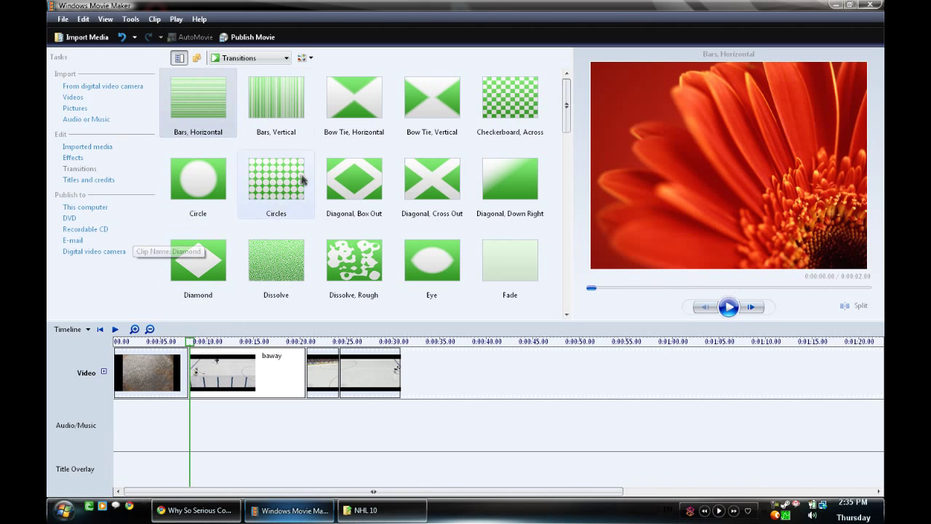
pyautogui.click(728, 306)
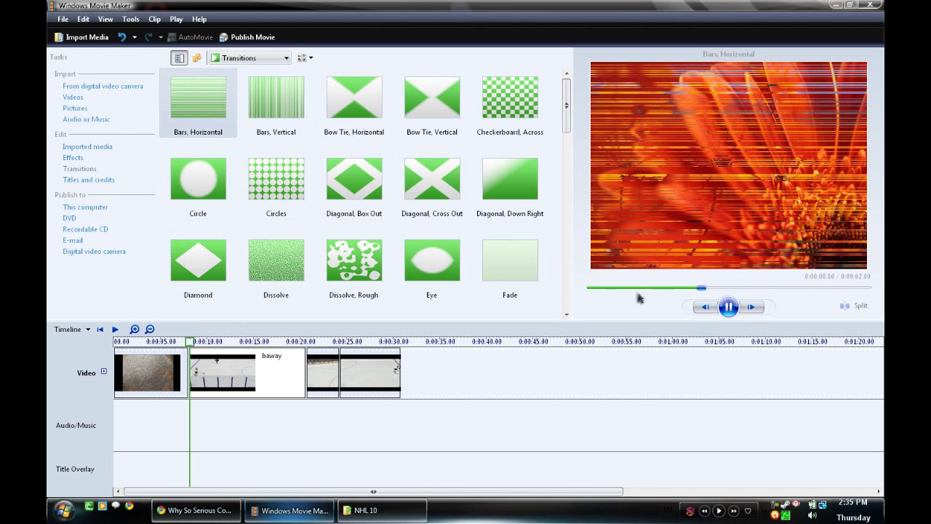
# Preview the Dissolve and Flip transition samples
pyautogui.scroll(-3, 289, 142)
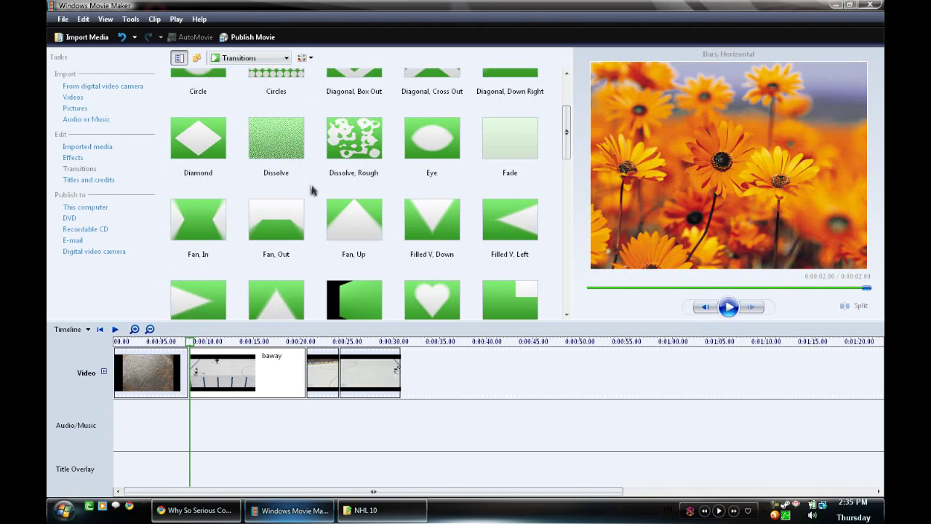
pyautogui.click(273, 145)
pyautogui.scroll(3, 276, 160)
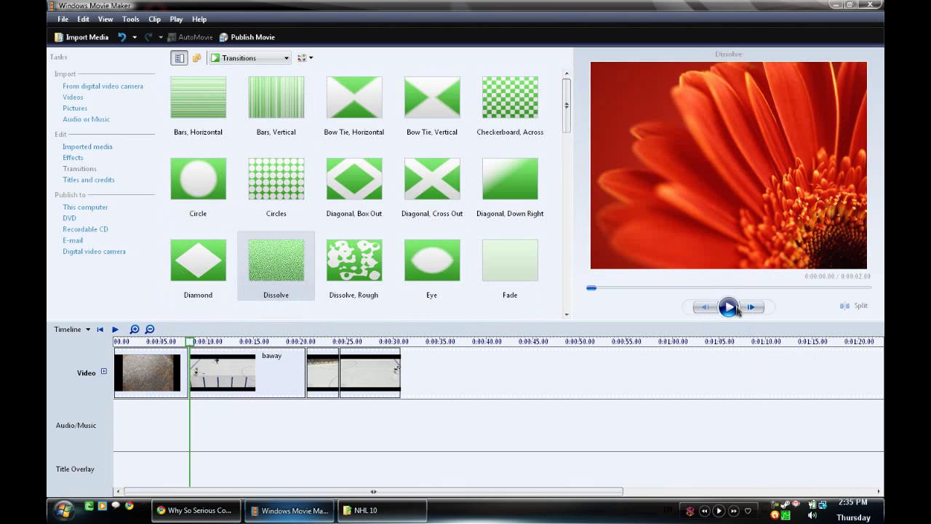
pyautogui.click(730, 307)
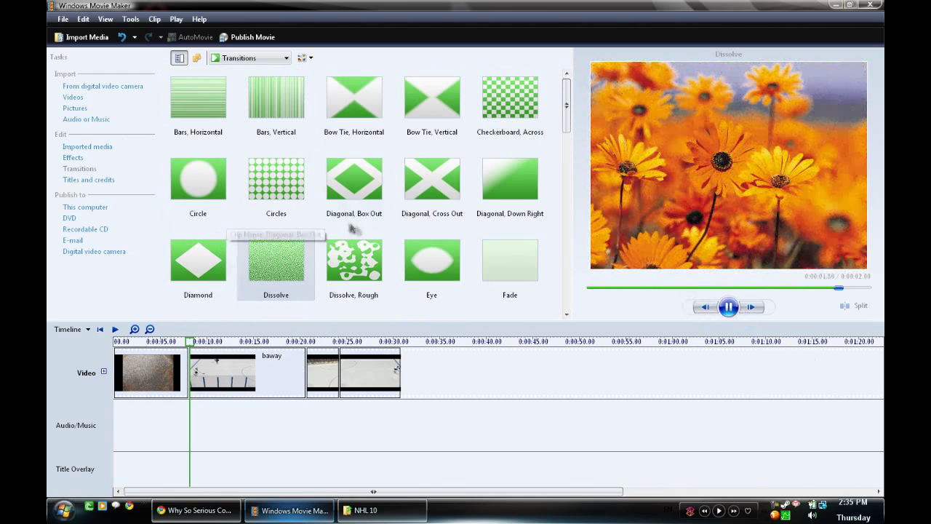
pyautogui.scroll(-3, 355, 220)
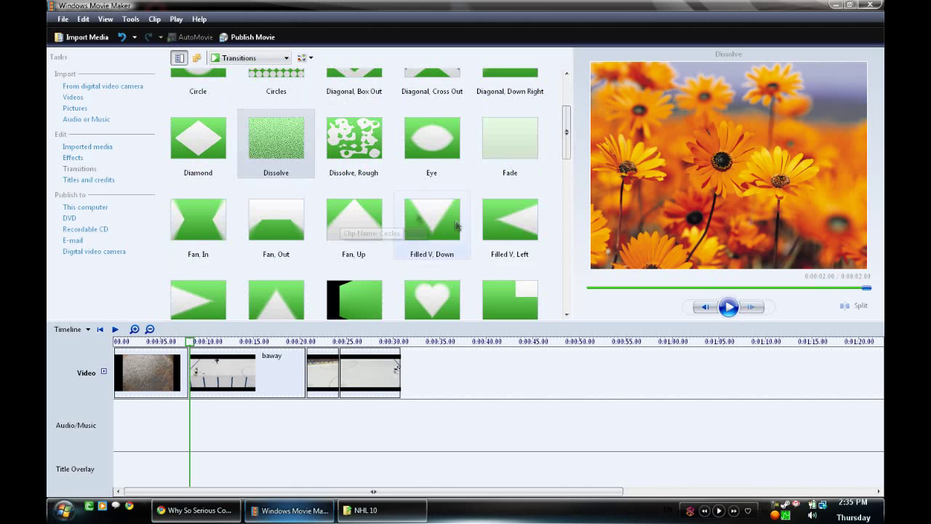
pyautogui.scroll(-6, 436, 219)
pyautogui.scroll(3, 357, 182)
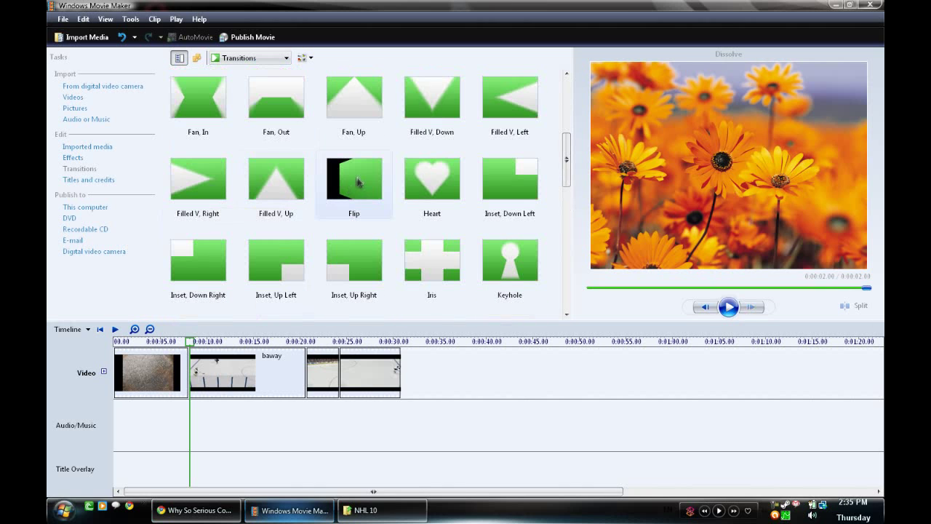
pyautogui.click(357, 182)
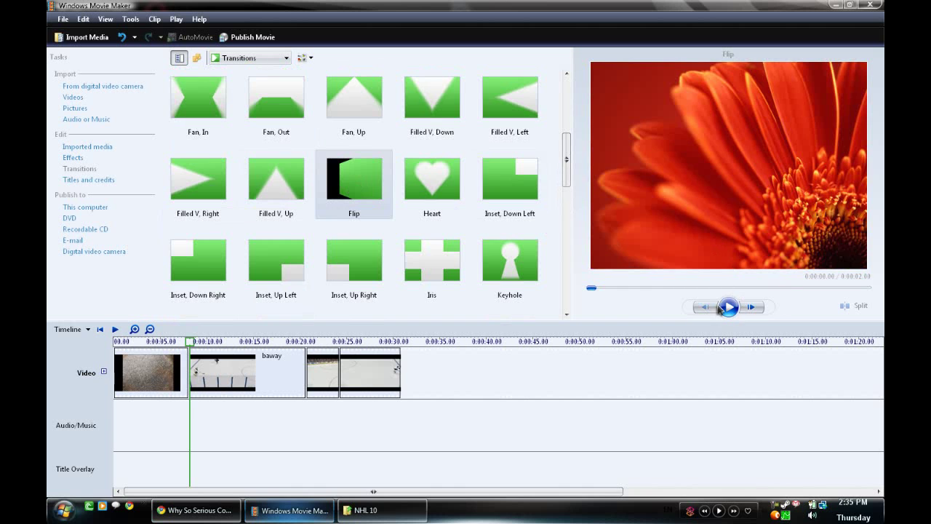
pyautogui.click(727, 309)
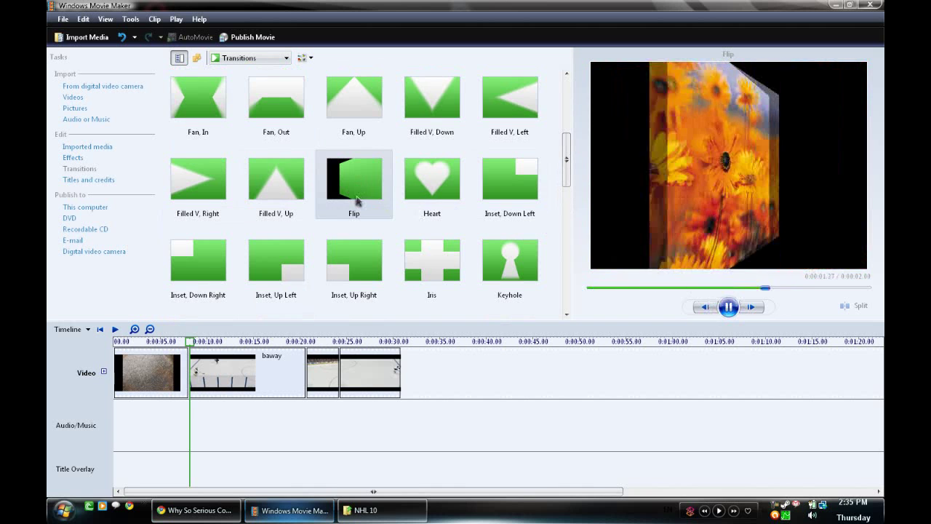
# Select the Wipe, Narrow Right transition and play its sample
pyautogui.scroll(-3, 355, 203)
pyautogui.scroll(3, 355, 202)
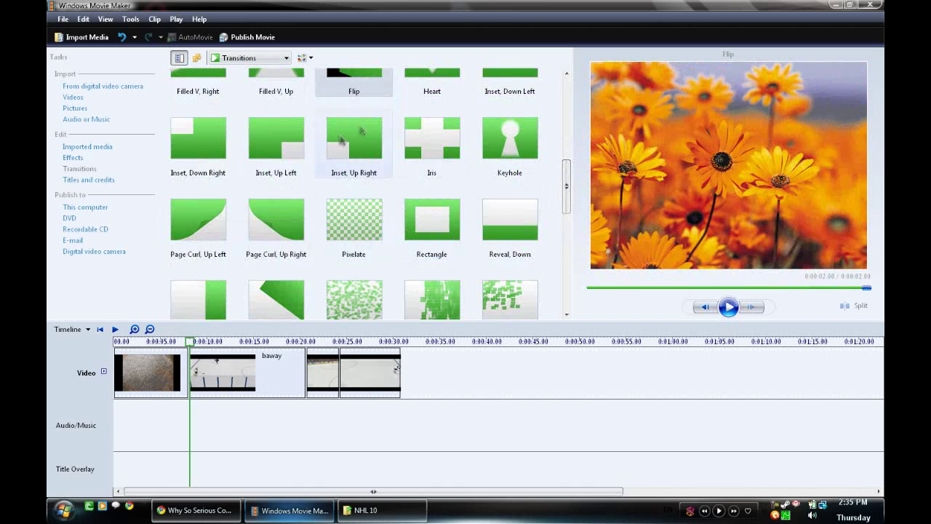
pyautogui.scroll(-3, 330, 186)
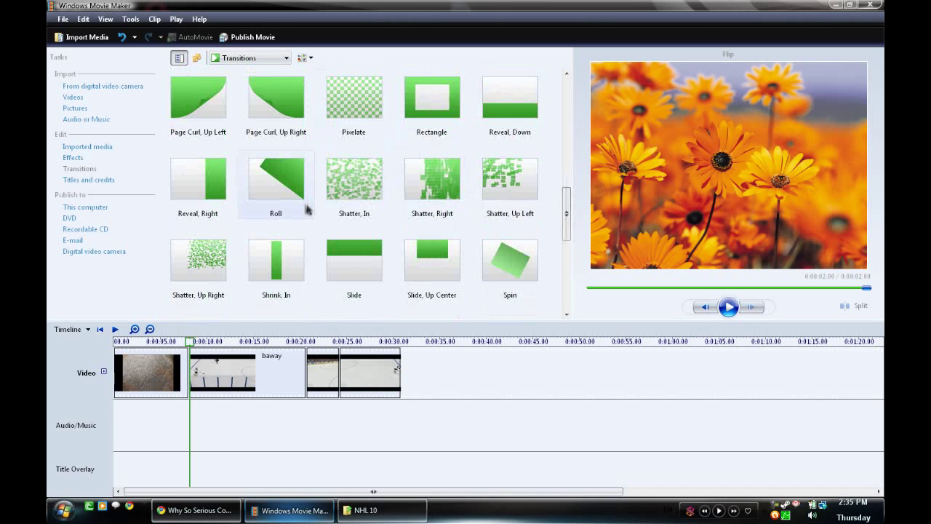
pyautogui.scroll(-3, 306, 209)
pyautogui.scroll(-3, 294, 190)
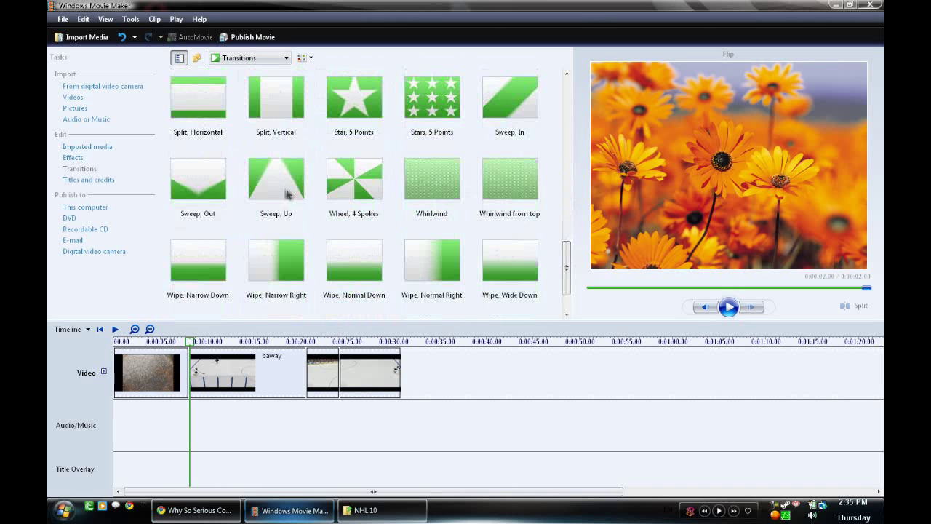
pyautogui.click(262, 260)
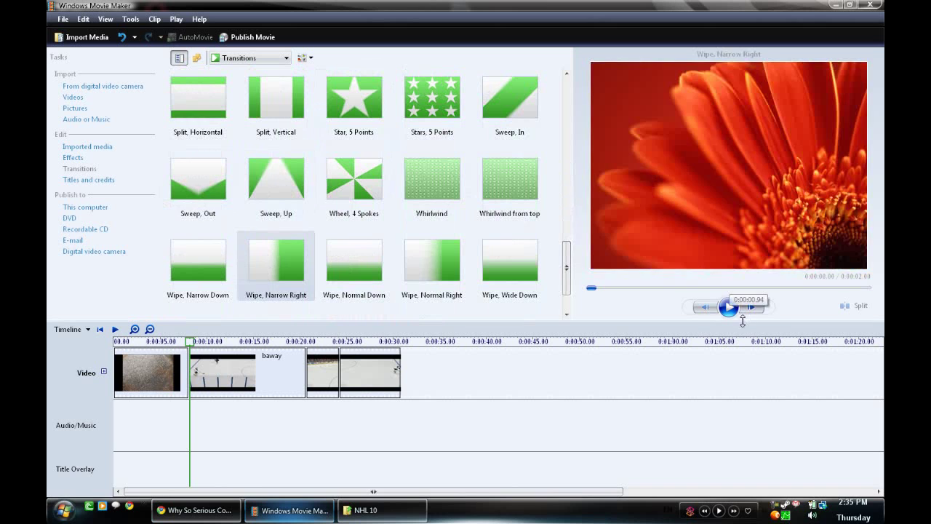
pyautogui.click(729, 307)
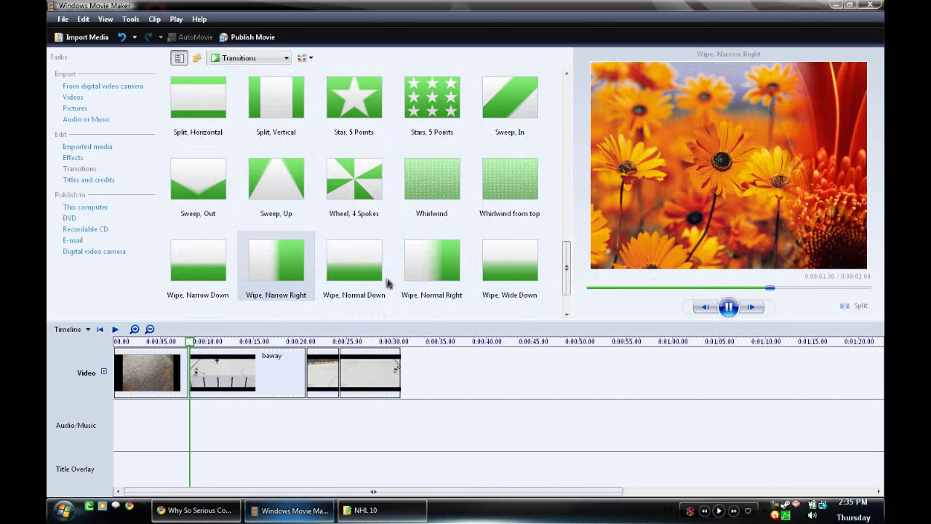
# Drop Wipe, Narrow Right onto the timeline between WSS Intro Movie and baway
pyautogui.moveTo(280, 264)
pyautogui.mouseDown()
pyautogui.moveTo(187, 357)
pyautogui.moveTo(192, 376)
pyautogui.mouseUp()
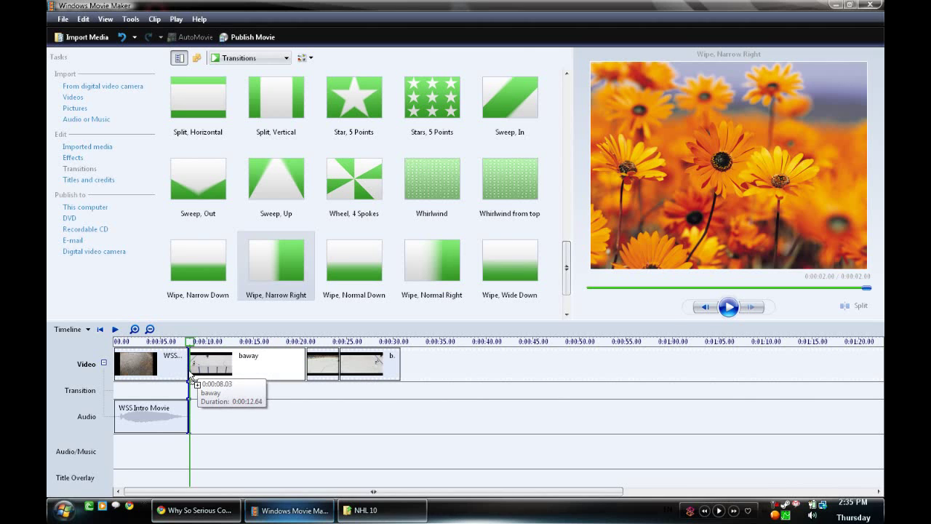
pyautogui.moveTo(191, 377); pyautogui.dragTo(191, 378)
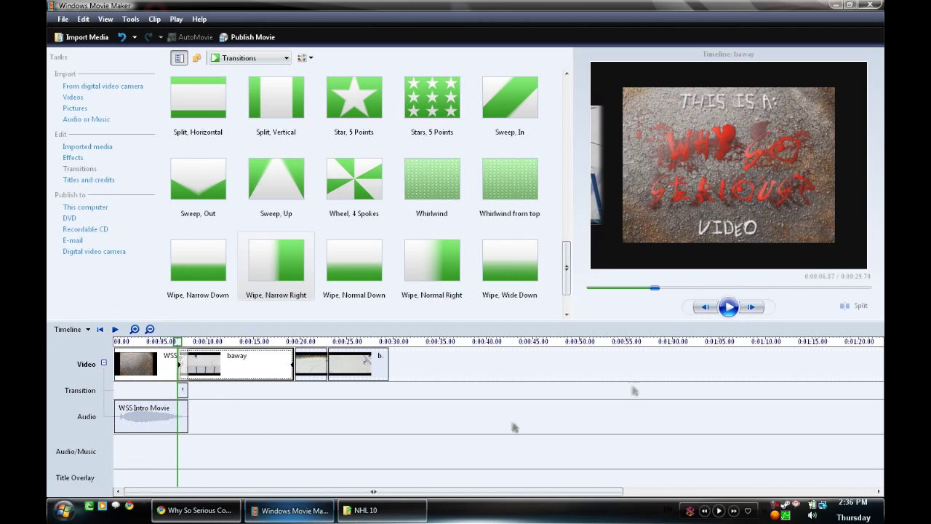
pyautogui.moveTo(176, 341); pyautogui.dragTo(102, 342)
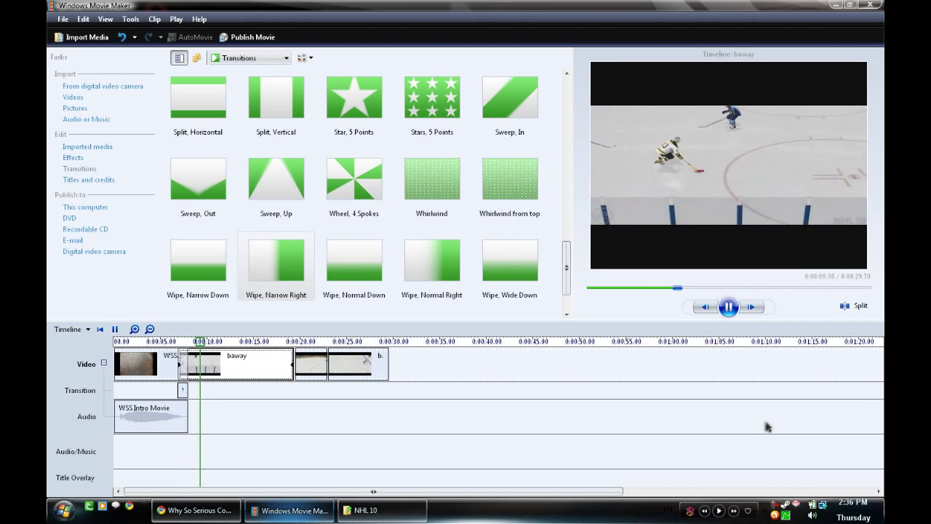
pyautogui.click(738, 308)
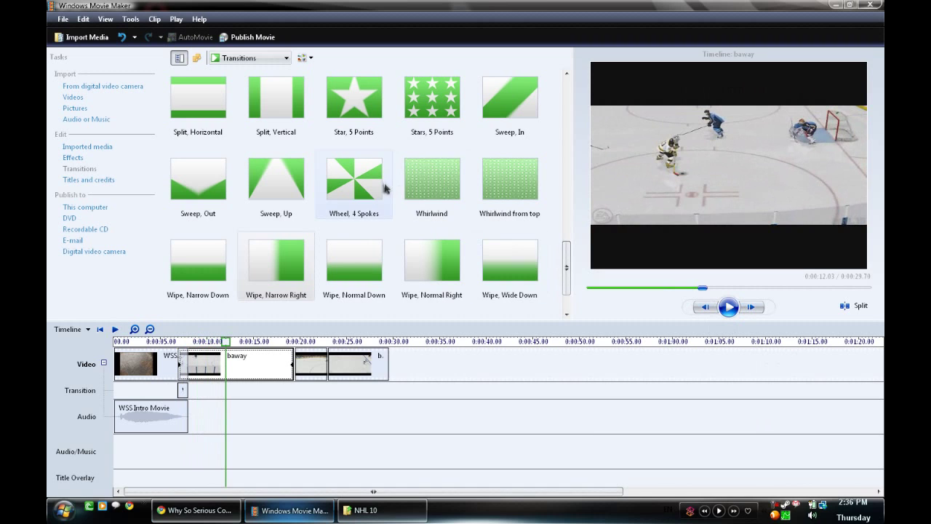
# Place the Dissolve, Rough transition after the baway clip
pyautogui.scroll(5, 398, 181)
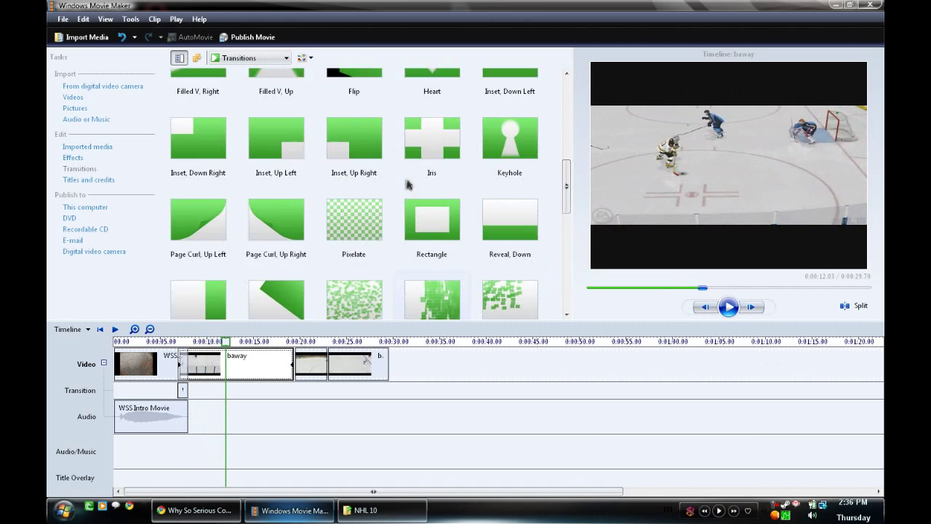
pyautogui.scroll(4, 406, 183)
pyautogui.scroll(-3, 364, 178)
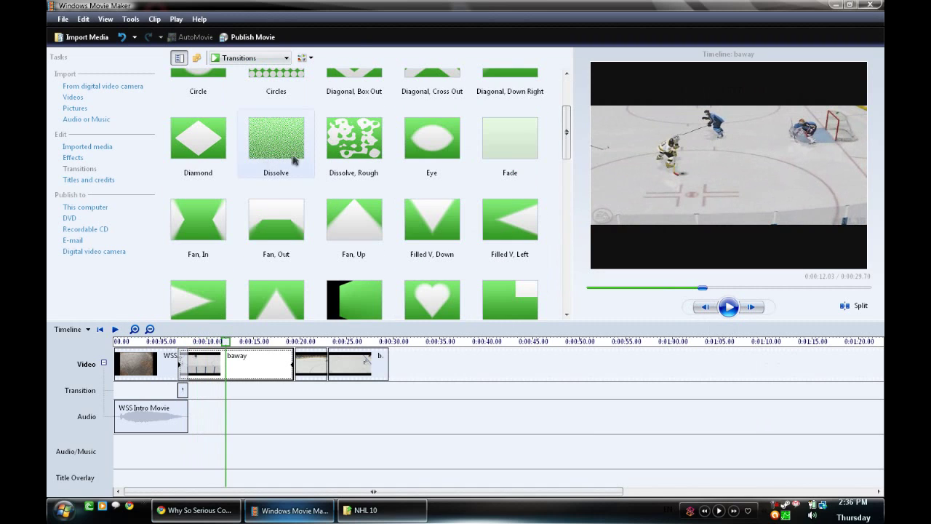
pyautogui.click(360, 149)
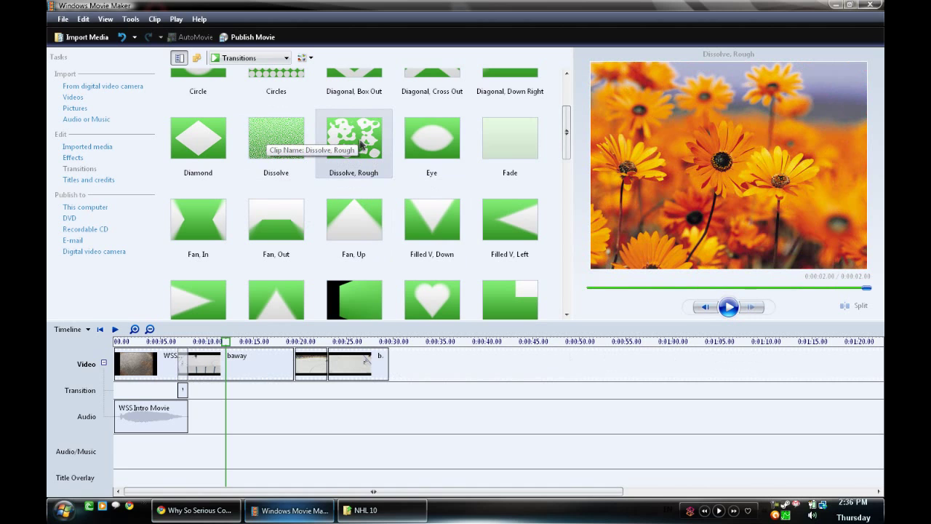
pyautogui.moveTo(360, 146); pyautogui.dragTo(295, 415)
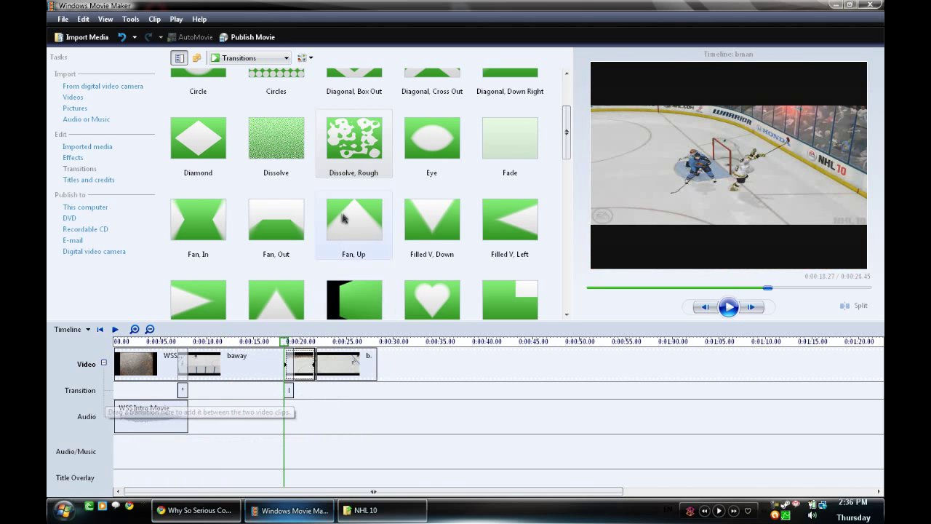
# Preview Shatter, In, place it before boom, and return playback to the start
pyautogui.scroll(-2, 427, 211)
pyautogui.scroll(-3, 311, 201)
pyautogui.scroll(-4, 311, 205)
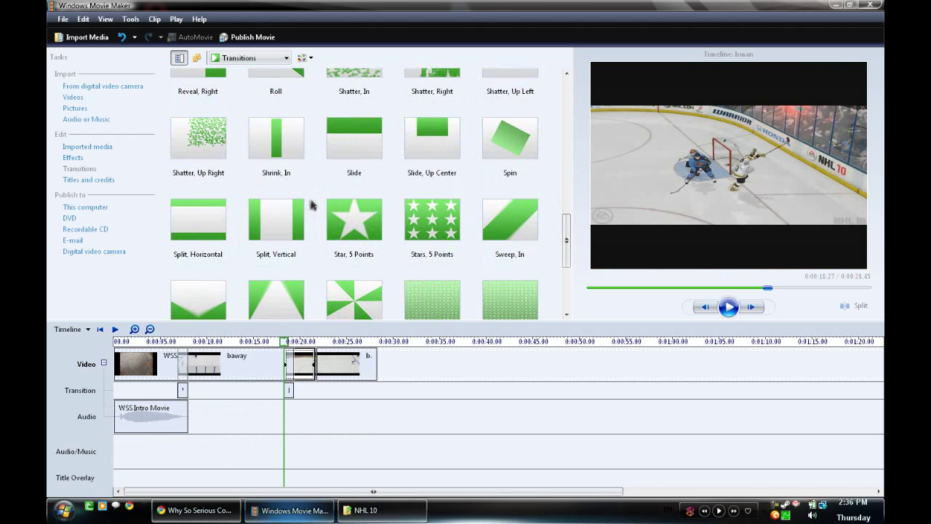
pyautogui.scroll(1, 291, 208)
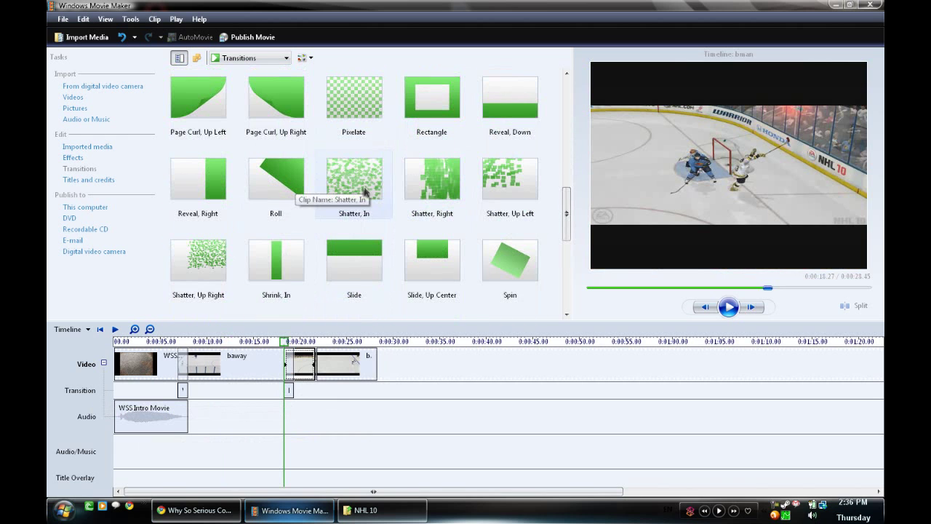
pyautogui.click(341, 181)
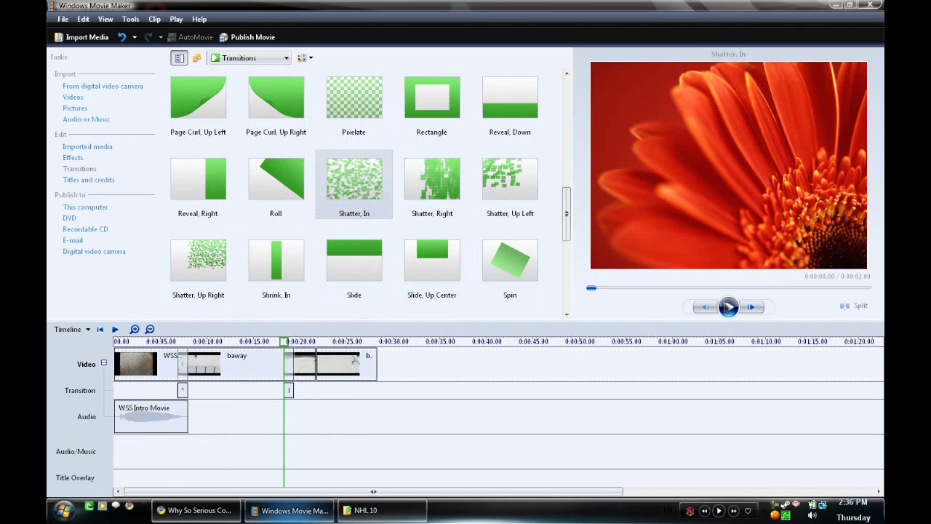
pyautogui.click(728, 306)
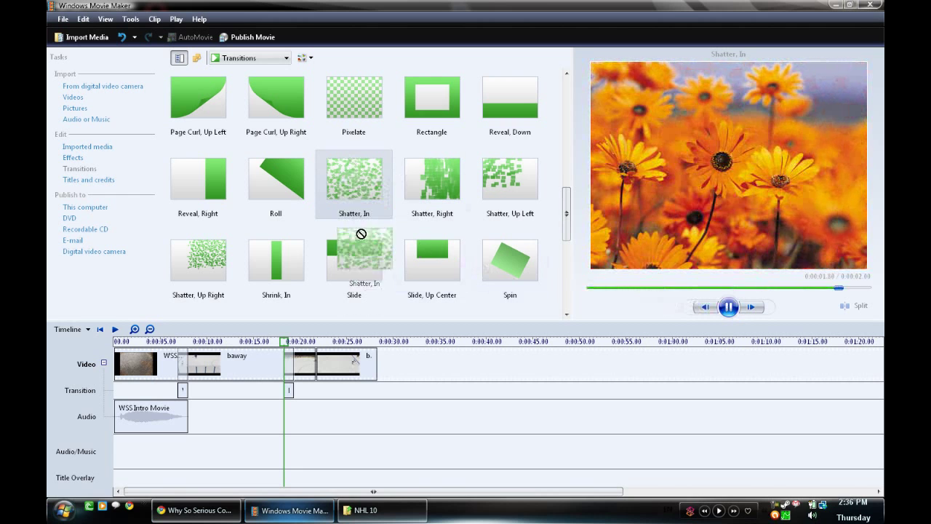
pyautogui.moveTo(361, 233); pyautogui.dragTo(368, 375)
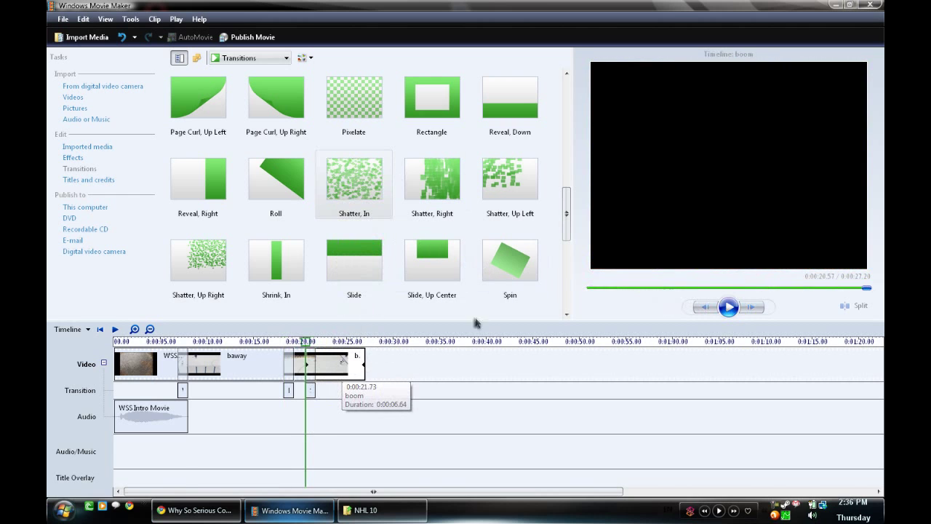
pyautogui.moveTo(305, 341); pyautogui.dragTo(305, 343)
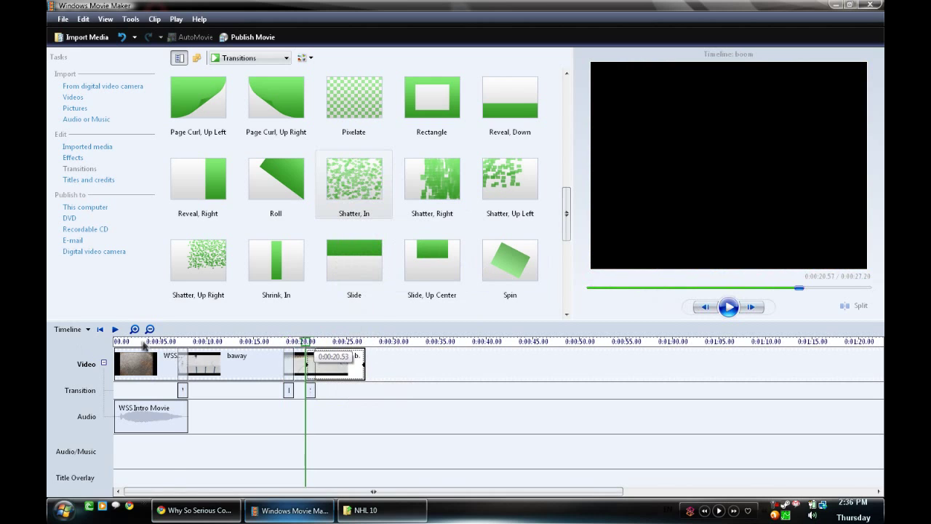
pyautogui.click(710, 308)
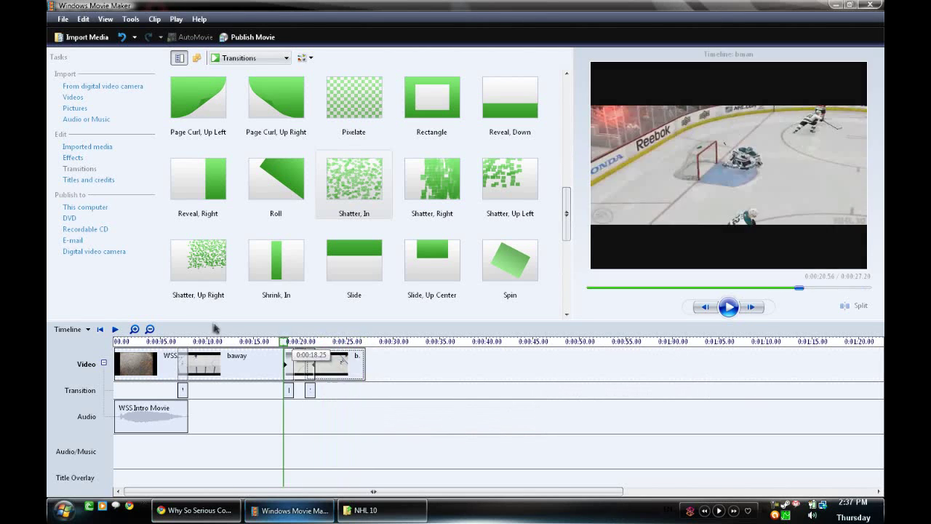
pyautogui.moveTo(366, 342); pyautogui.dragTo(115, 342)
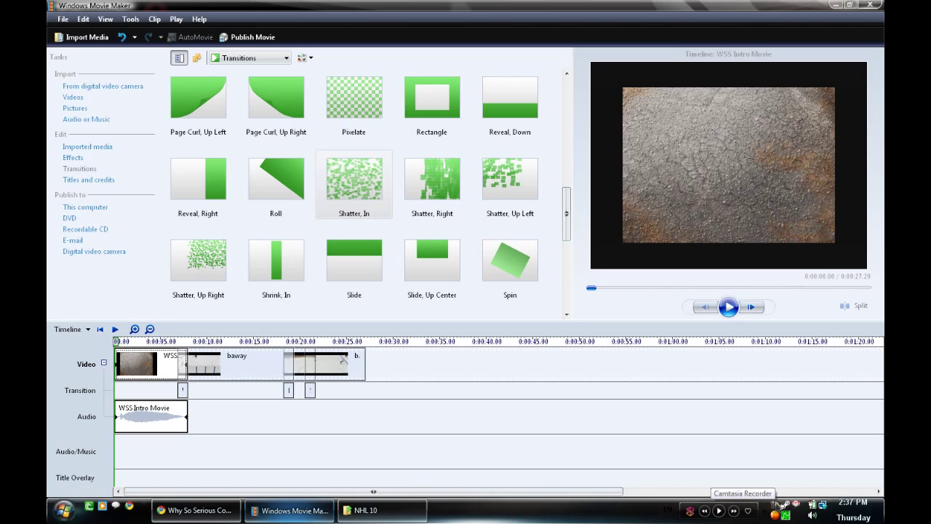
pyautogui.click(776, 502)
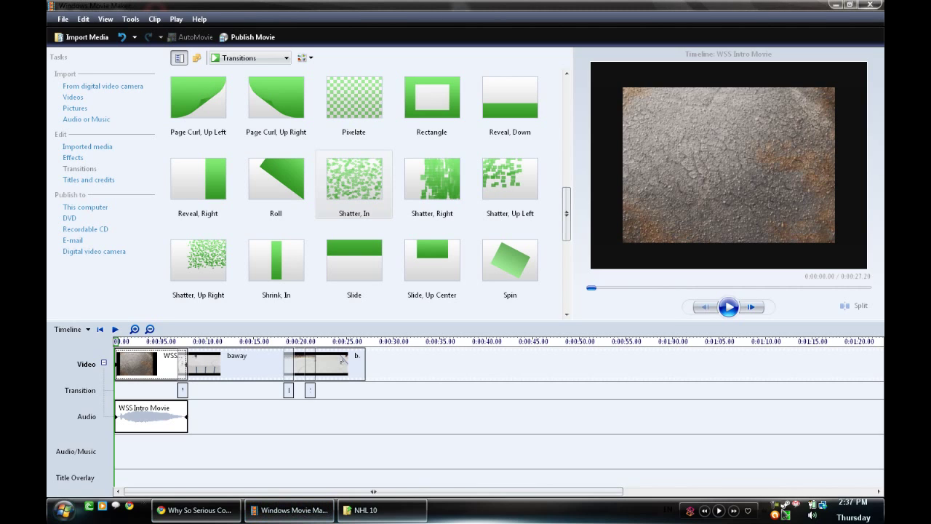